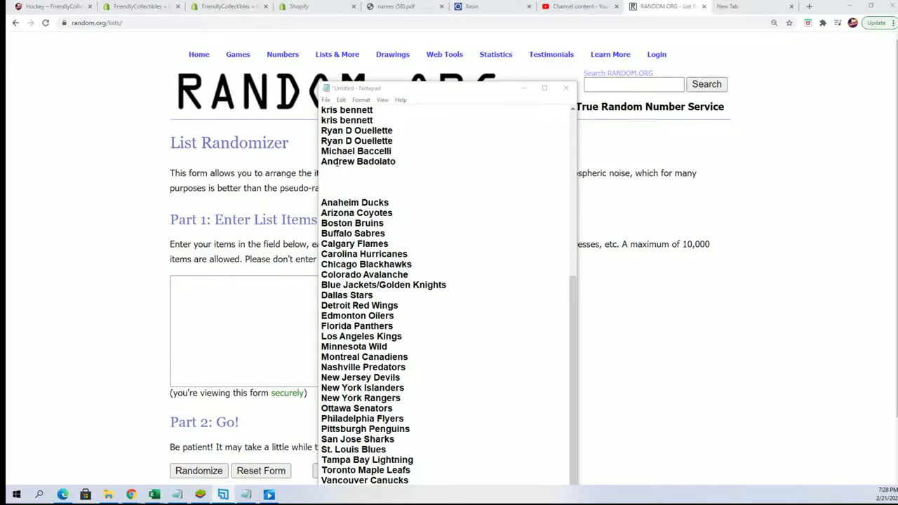
- Copy the complete list of owner names from the Notepad file into the List Randomizer's items field
scroll(493, 237, "up", 10)
left_click_drag(403, 458, 320, 161)
right_click(329, 160)
left_click(362, 191)
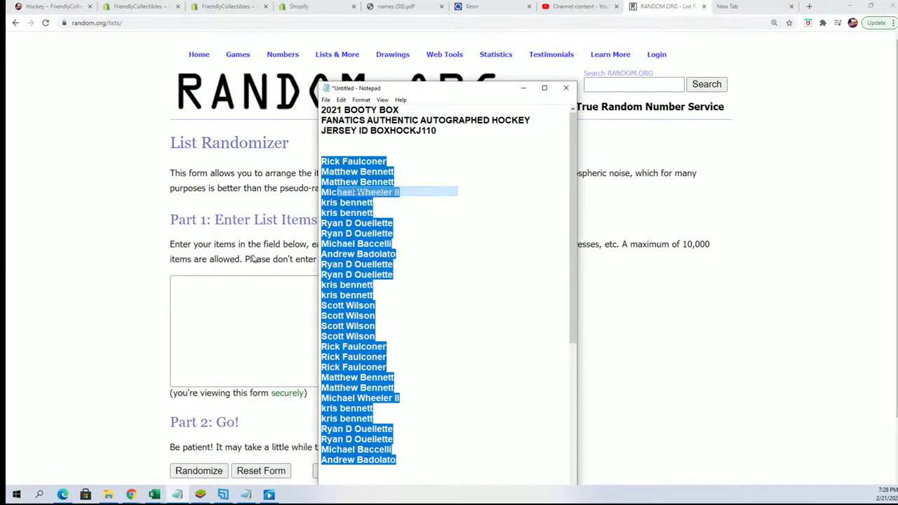
right_click(200, 290)
left_click(222, 361)
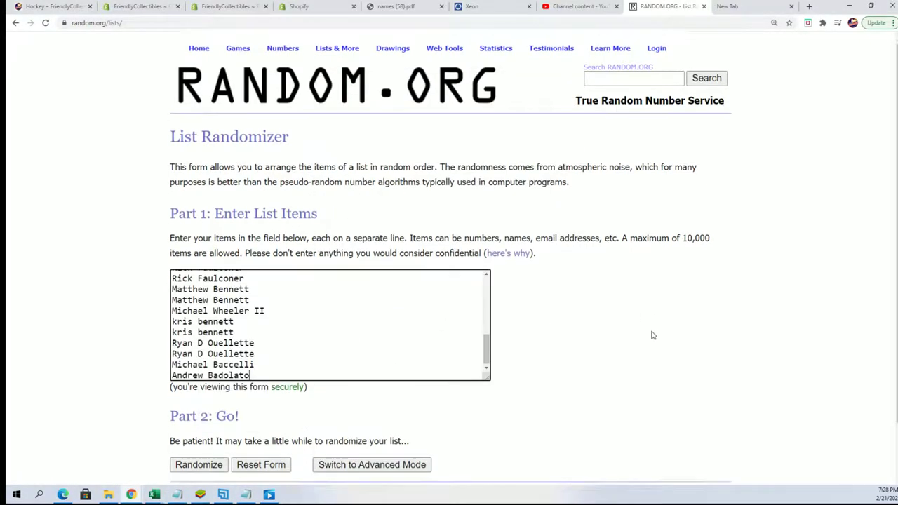
- Randomize the list of owner names seven times
scroll(651, 335, "down", 1)
left_click(202, 399)
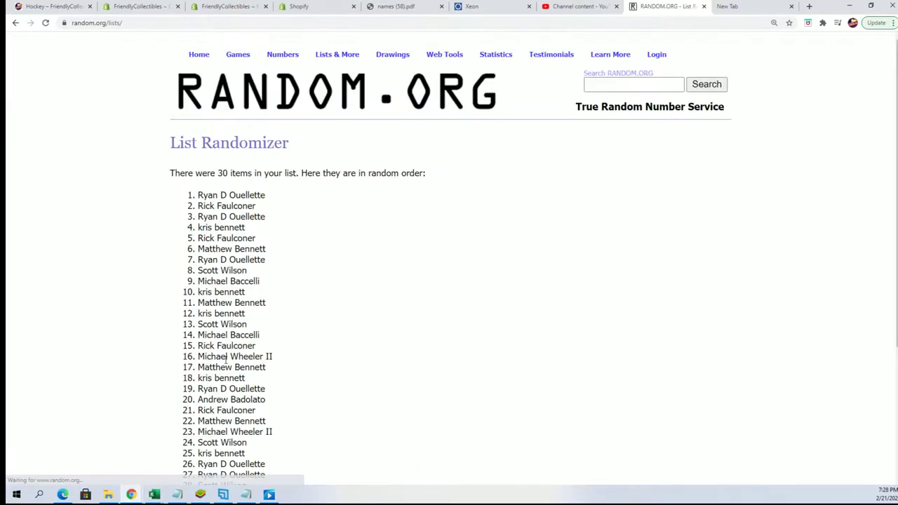
scroll(161, 402, "down", 3)
left_click(191, 398)
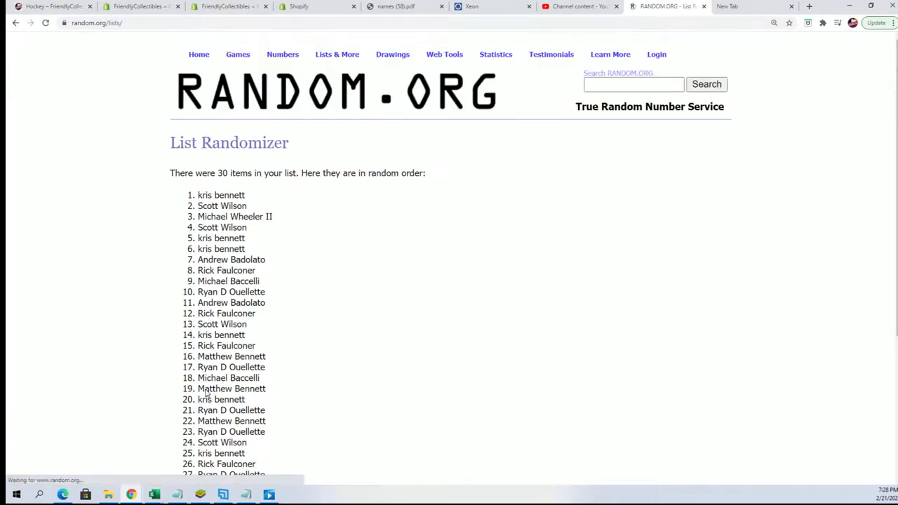
scroll(188, 400, "down", 3)
left_click(188, 400)
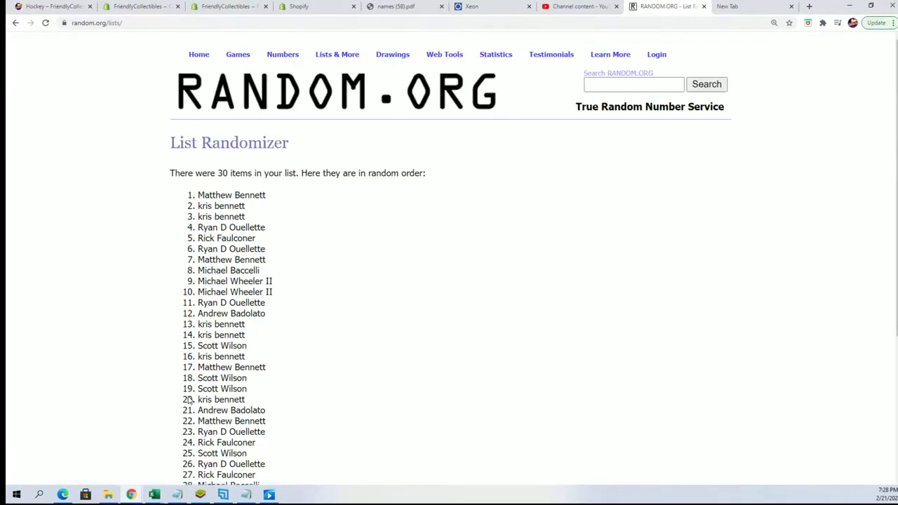
key("ctrl+minus")
scroll(186, 400, "down", 3)
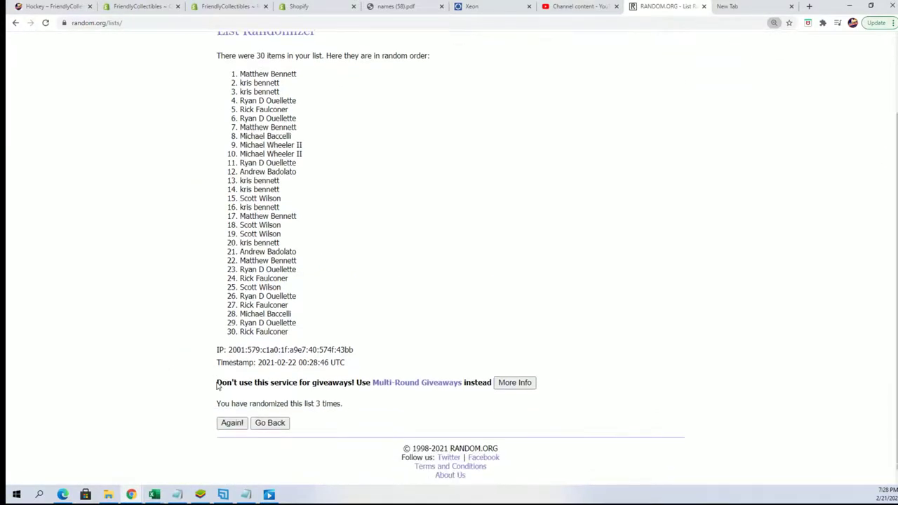
left_click(230, 423)
scroll(230, 423, "down", 3)
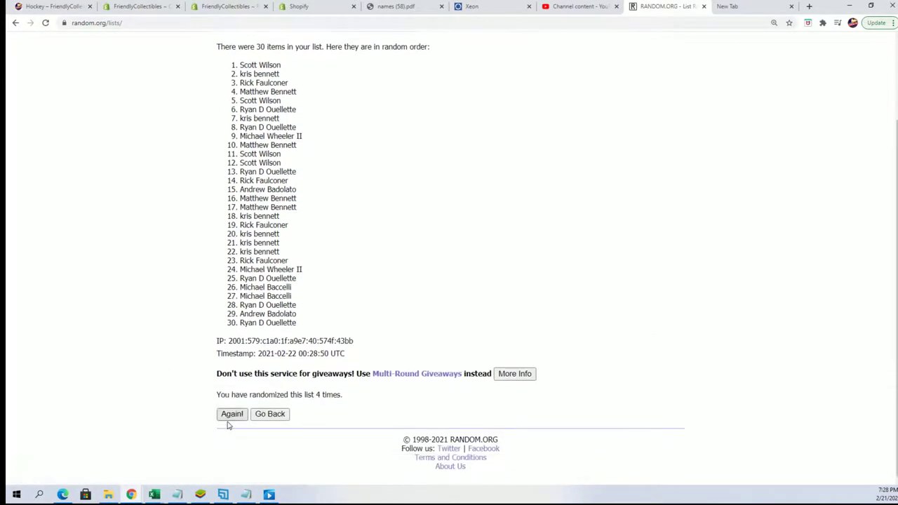
left_click(229, 414)
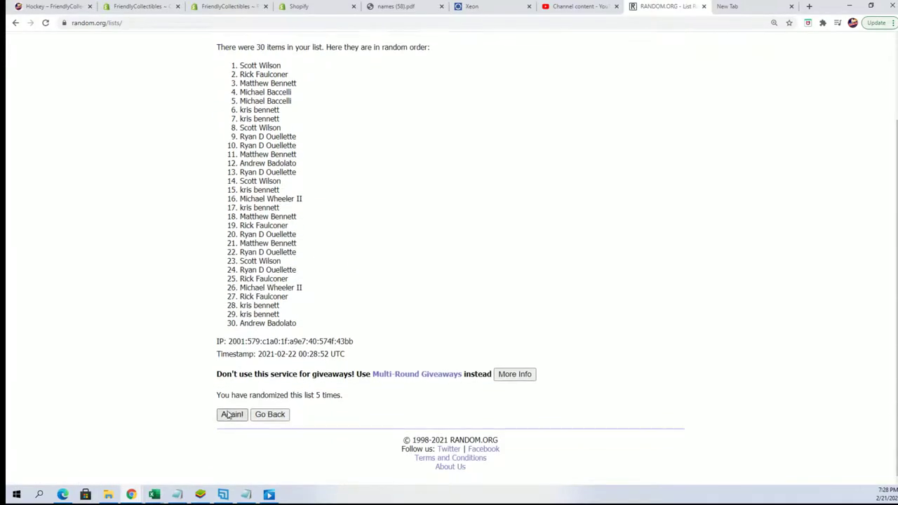
left_click(229, 415)
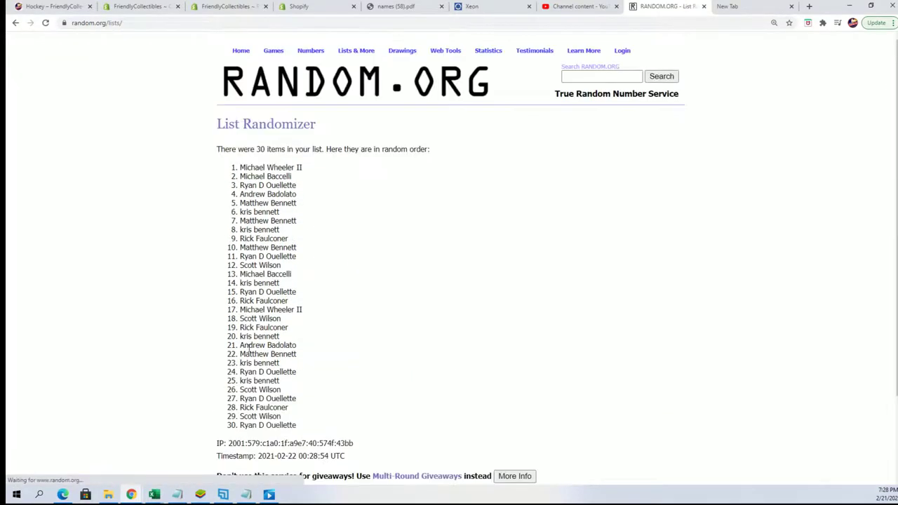
scroll(252, 365, "down", 3)
left_click(232, 414)
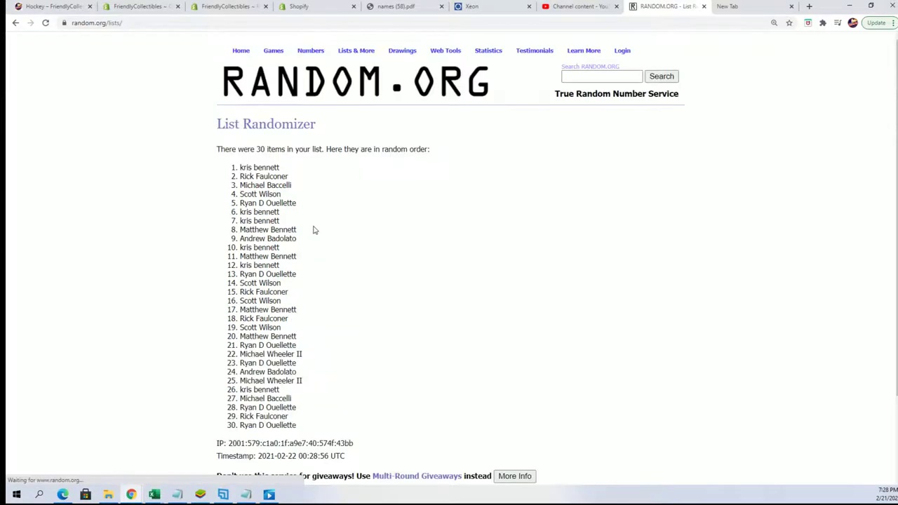
- Copy the randomized owner names and paste them as plain text under Owners, starting at A2, in the Alpha Hockey Excel workbook
scroll(313, 231, "down", 1)
left_click_drag(238, 119, 317, 384)
right_click(241, 185)
left_click(267, 194)
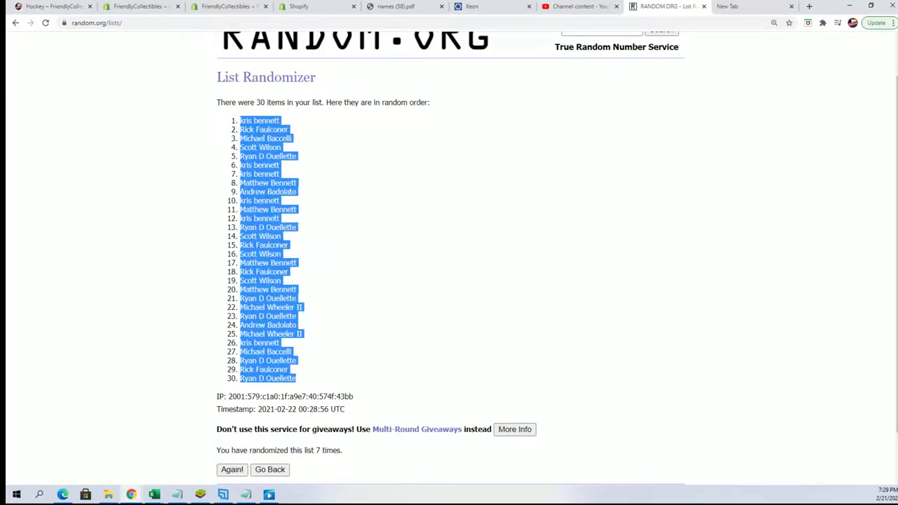
key("alt+Tab")
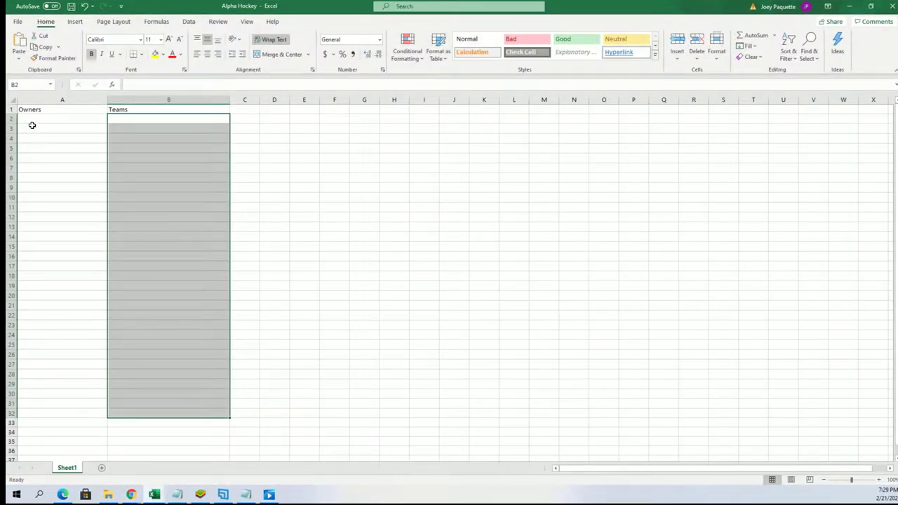
left_click(33, 119)
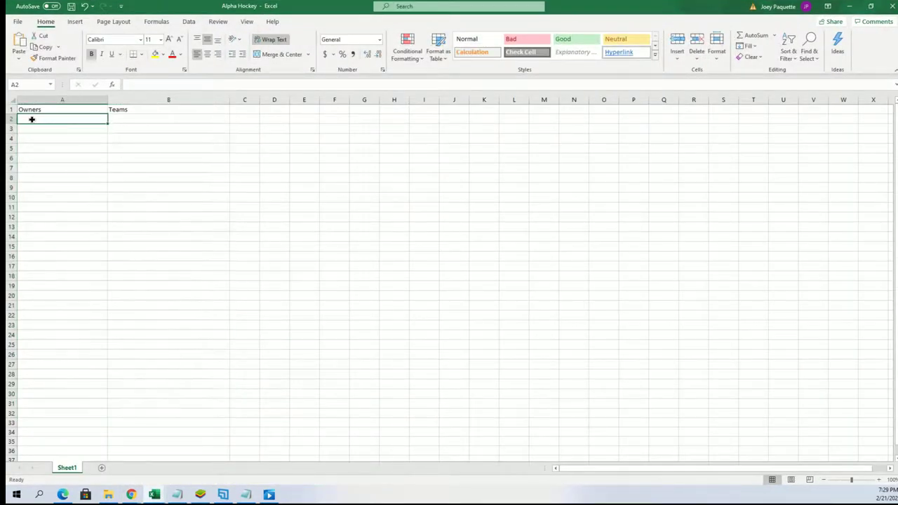
right_click(33, 120)
left_click(68, 183)
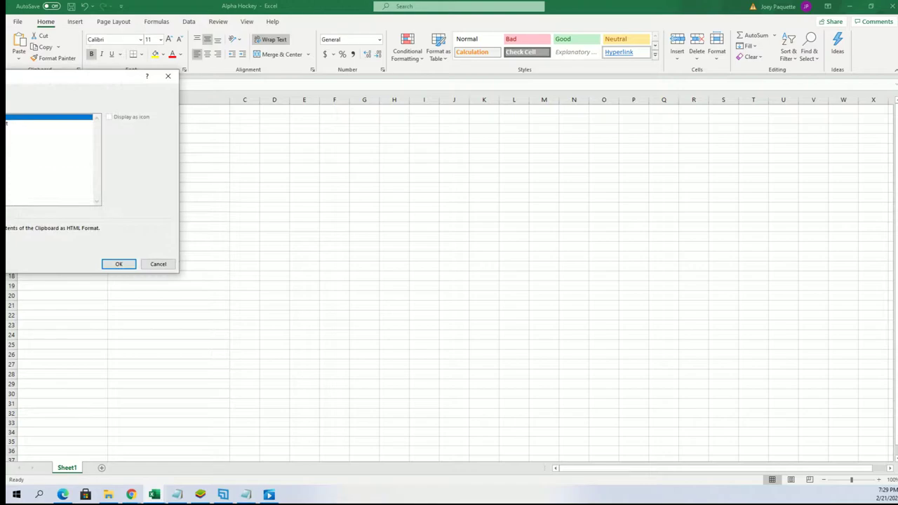
left_click(42, 129)
left_click(118, 264)
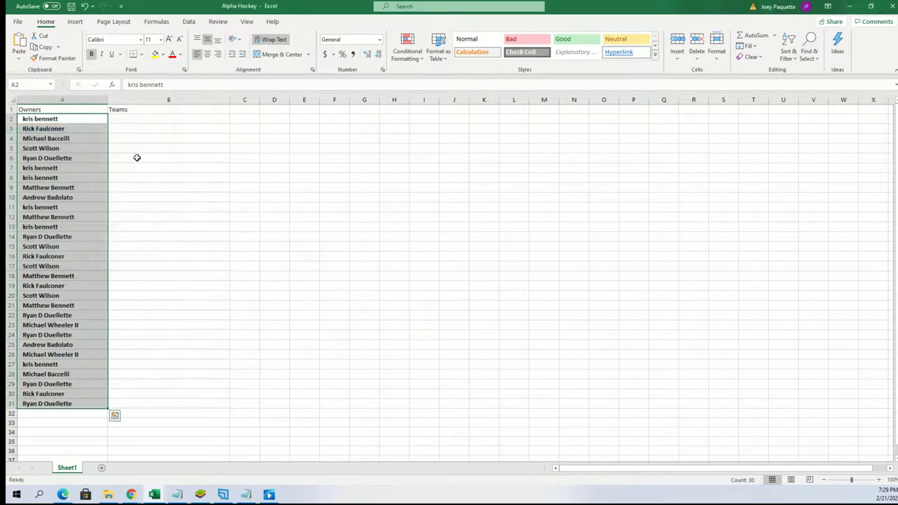
- Select B2 under Teams, then return to RANDOM.ORG in the browser and open a blank List Randomizer form
left_click(131, 120)
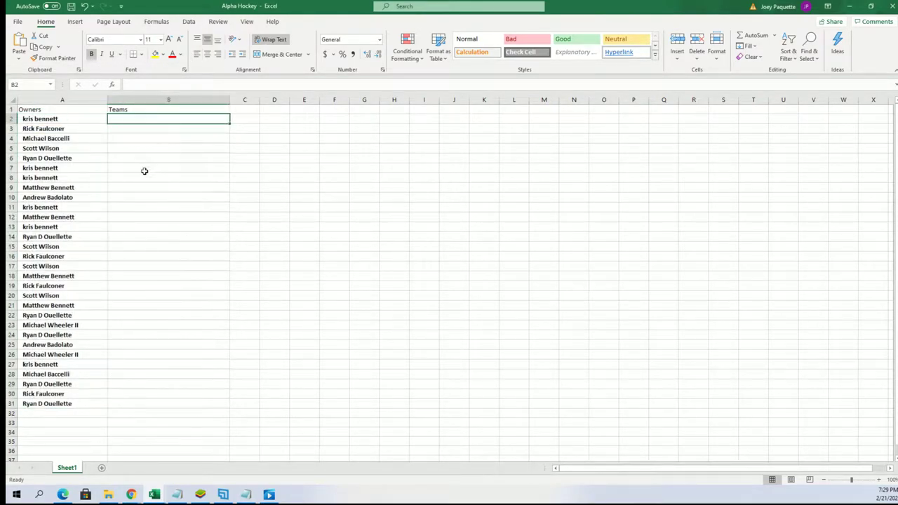
left_click(847, 8)
scroll(331, 211, "up", 1)
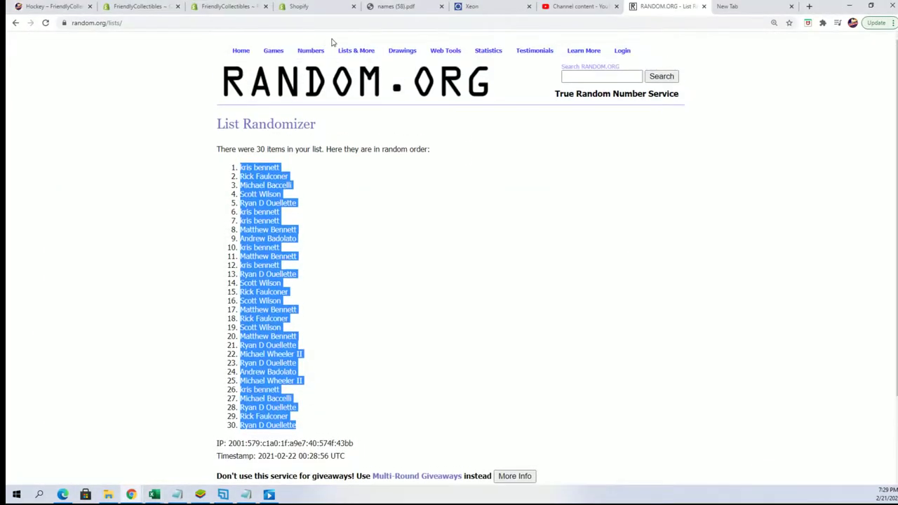
mouse_move(356, 50)
left_click(368, 65)
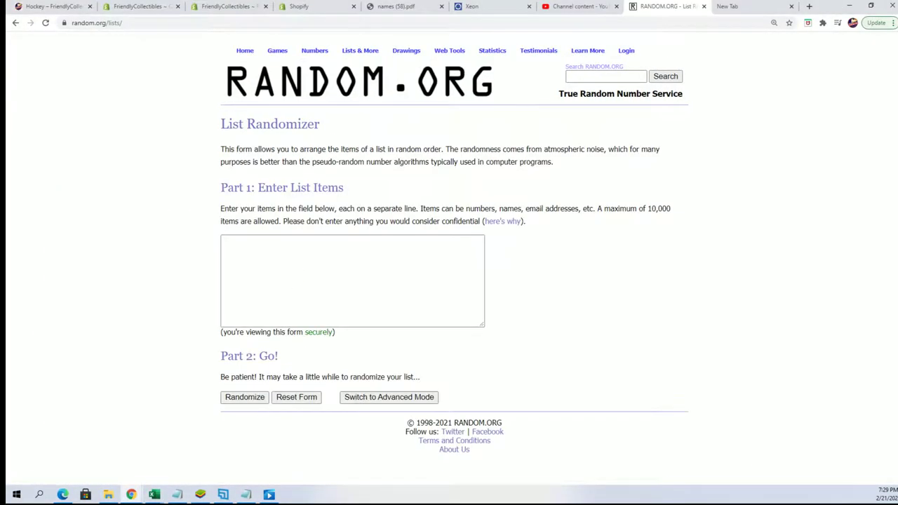
- Try randomizing the teams from Anaheim Ducks through Toronto Maple Leafs copied from Notepad, and reopen a blank List Randomizer form
key("alt+Tab")
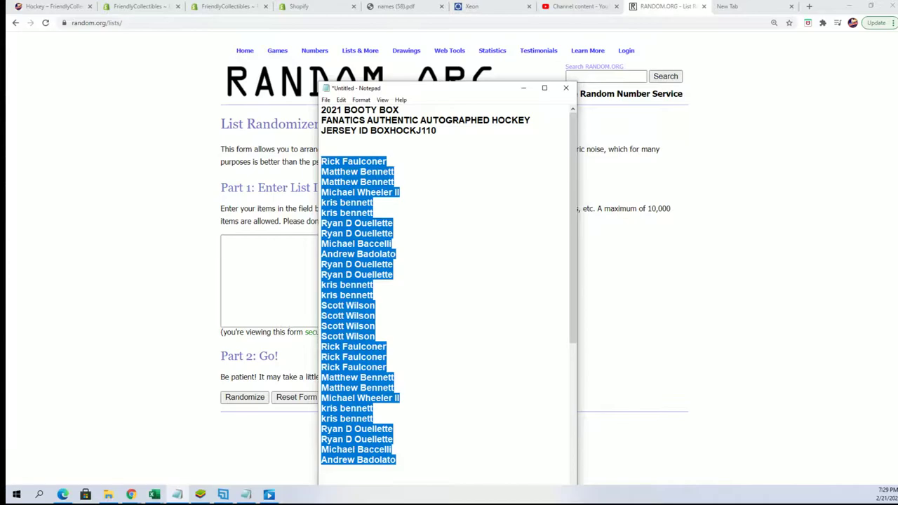
left_click_drag(493, 85, 492, 3)
scroll(498, 421, "down", 7)
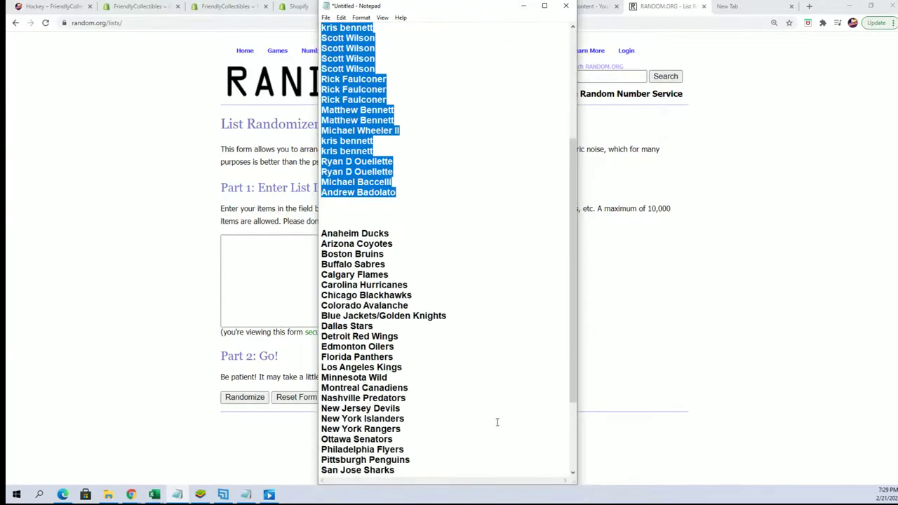
left_click_drag(413, 470, 322, 203)
right_click(345, 216)
left_click(365, 247)
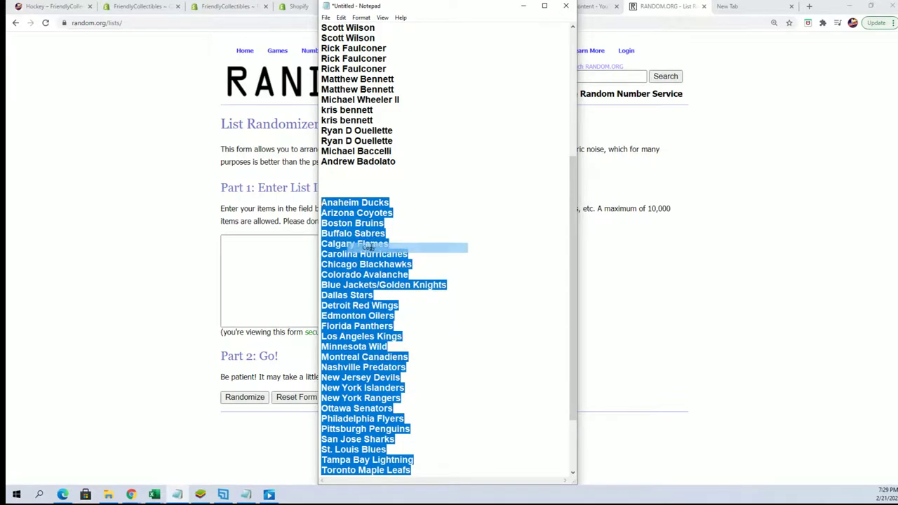
right_click(245, 250)
left_click(268, 320)
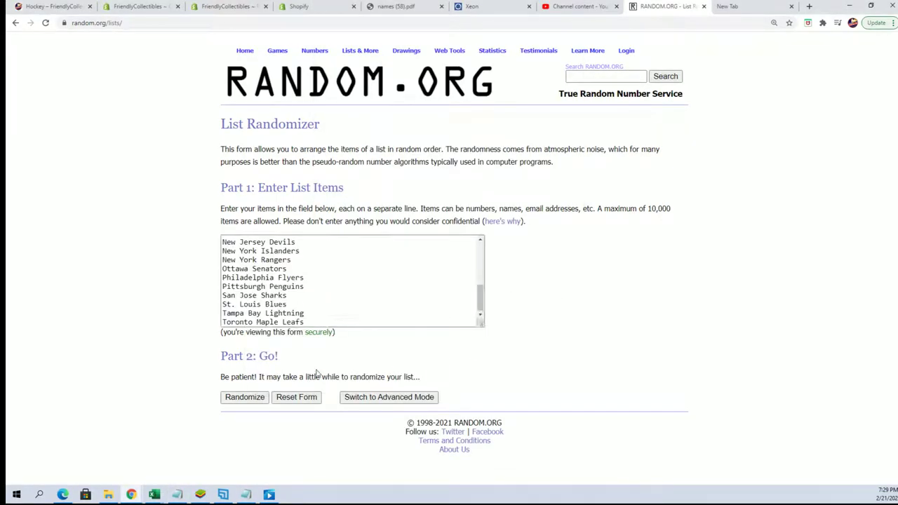
left_click(245, 402)
scroll(221, 412, "down", 2)
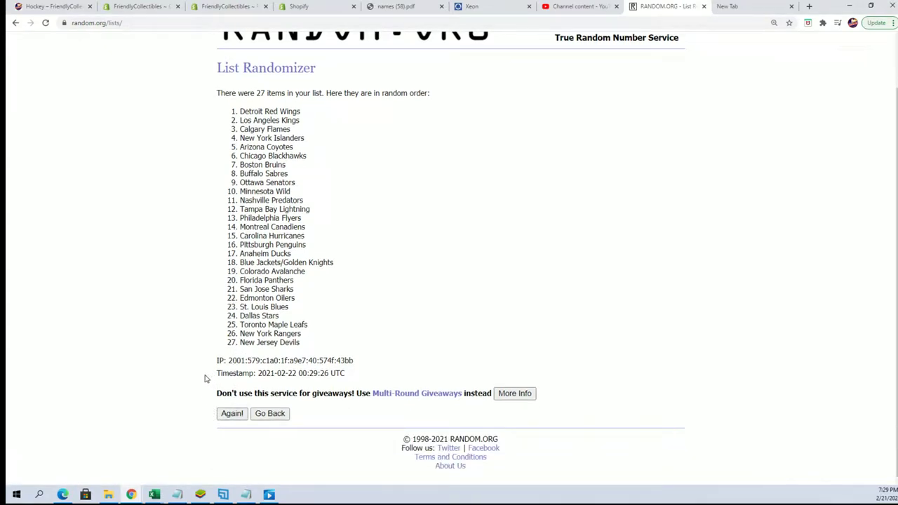
scroll(263, 249, "up", 1)
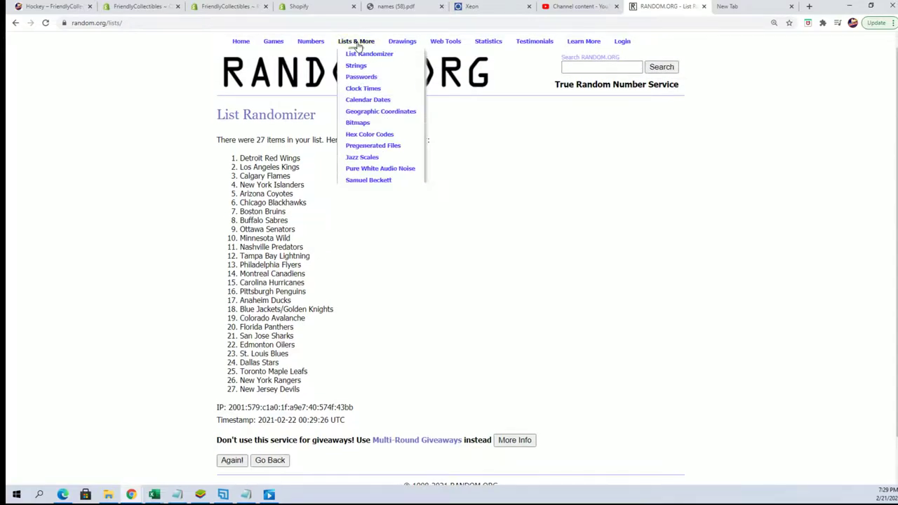
left_click(358, 56)
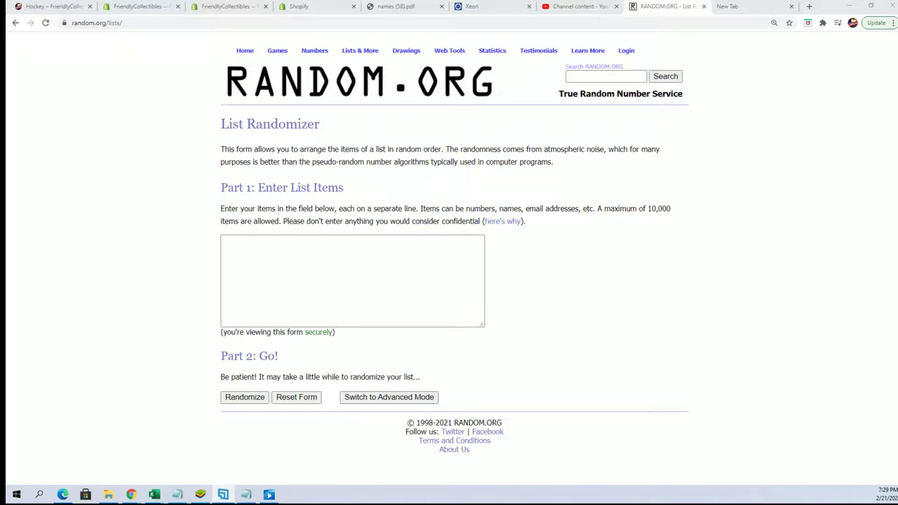
- Copy the full team list, Anaheim Ducks through Winnipeg Jets, from Notepad into the List Randomizer's items field
key("alt+Tab")
scroll(447, 252, "down", 3)
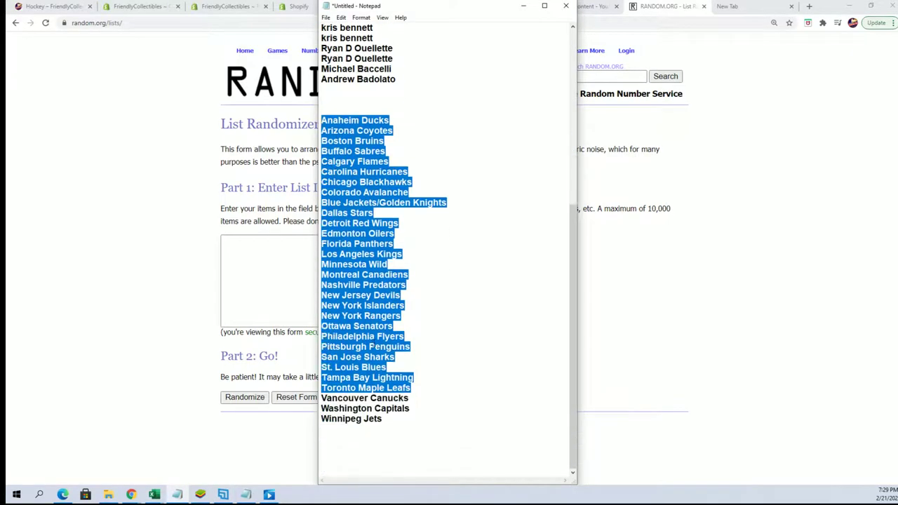
left_click_drag(393, 423, 320, 120)
right_click(360, 146)
left_click(374, 178)
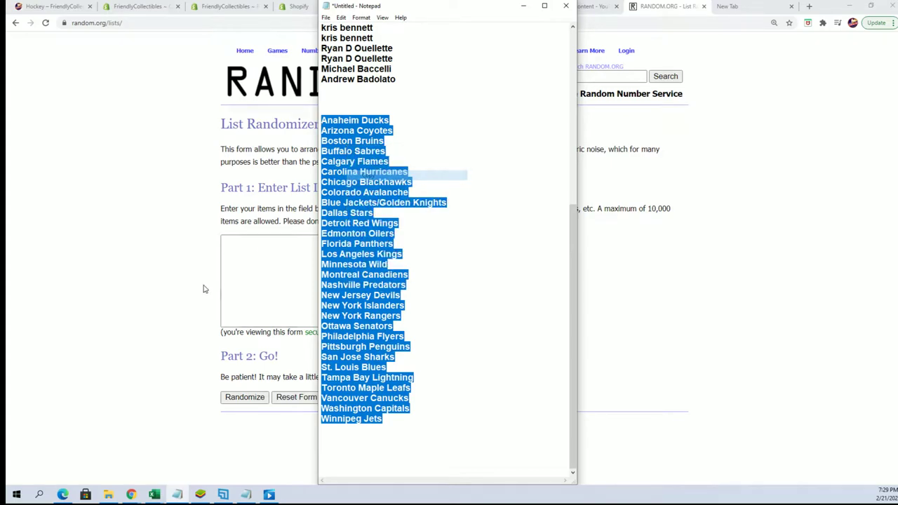
right_click(236, 243)
left_click(263, 317)
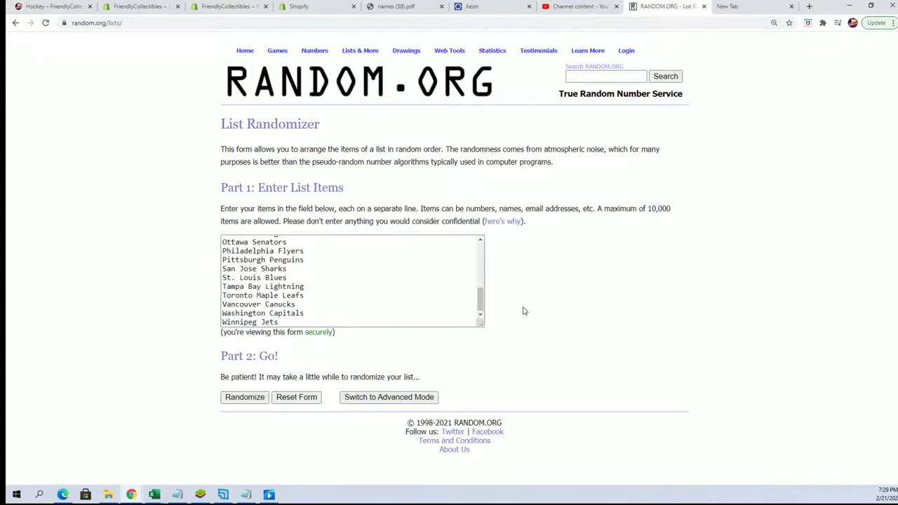
- Randomize the full list of hockey teams seven times
left_click(243, 400)
scroll(238, 411, "down", 1)
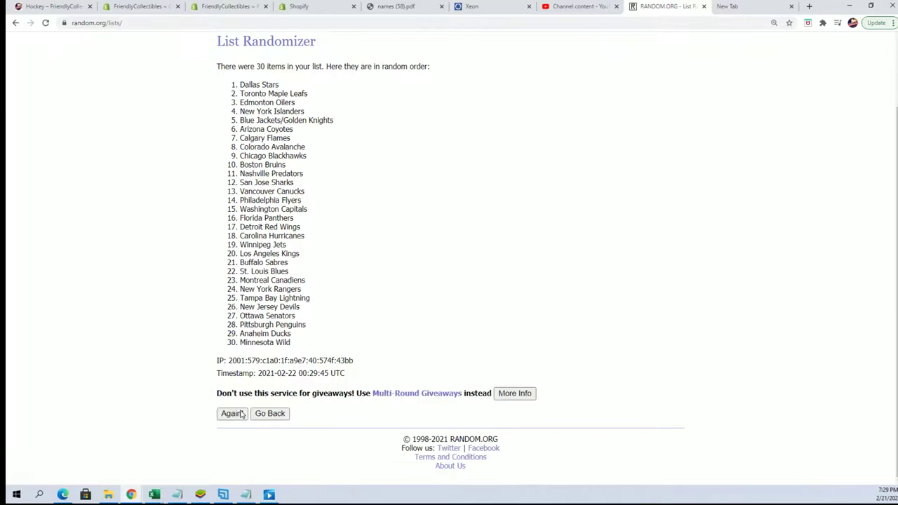
scroll(242, 414, "down", 1)
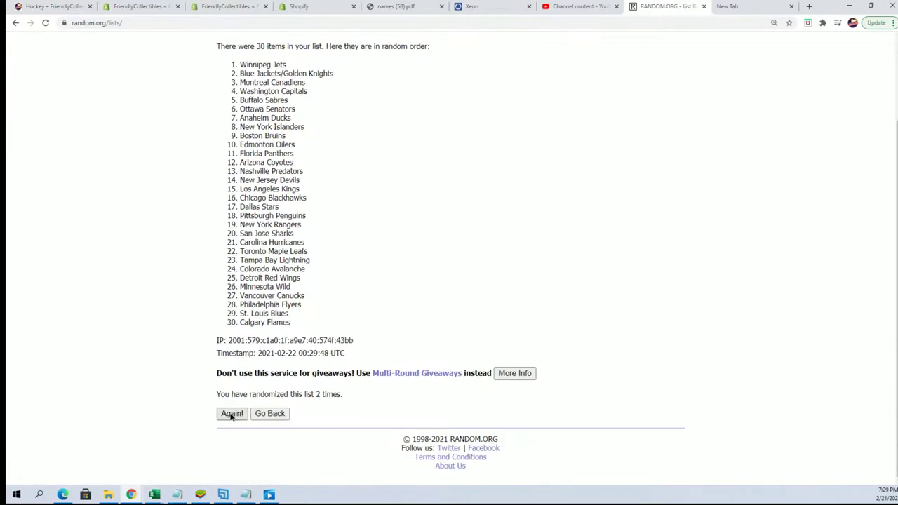
left_click(231, 414)
scroll(252, 413, "down", 1)
left_click(232, 413)
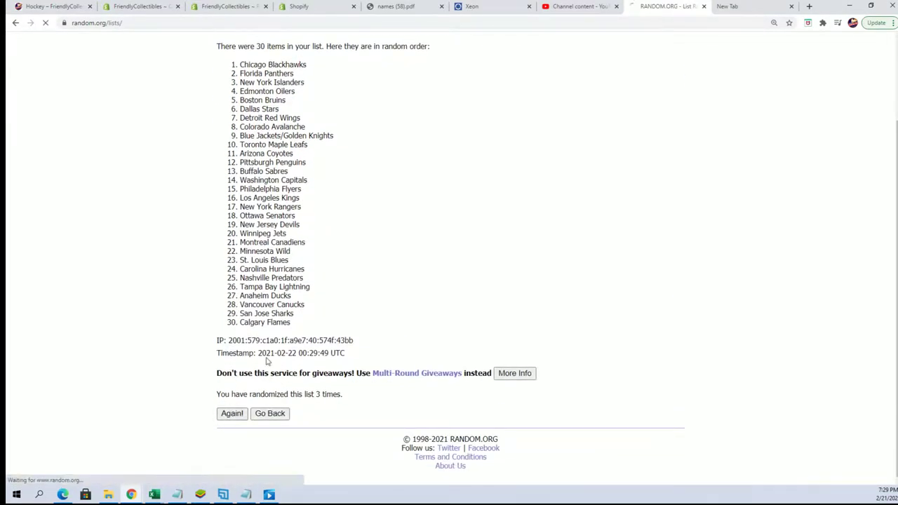
scroll(226, 405, "down", 1)
left_click(231, 413)
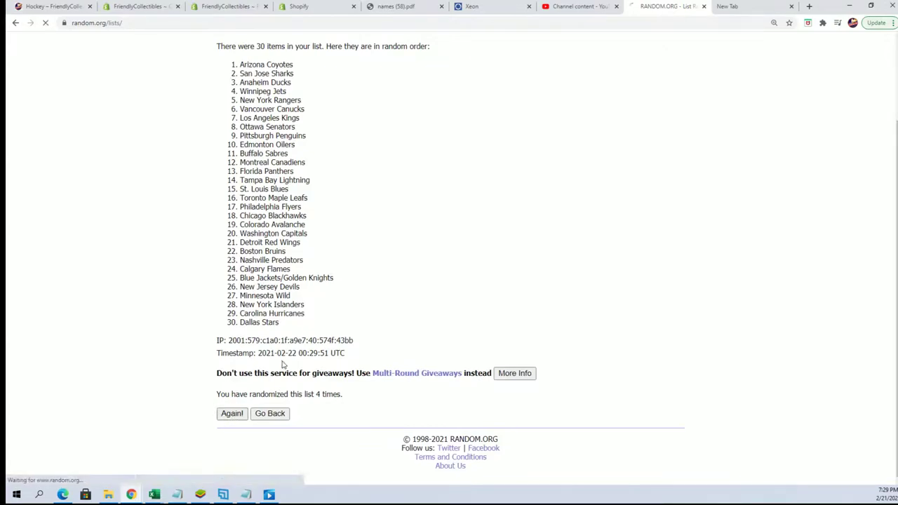
scroll(224, 404, "down", 1)
left_click(232, 413)
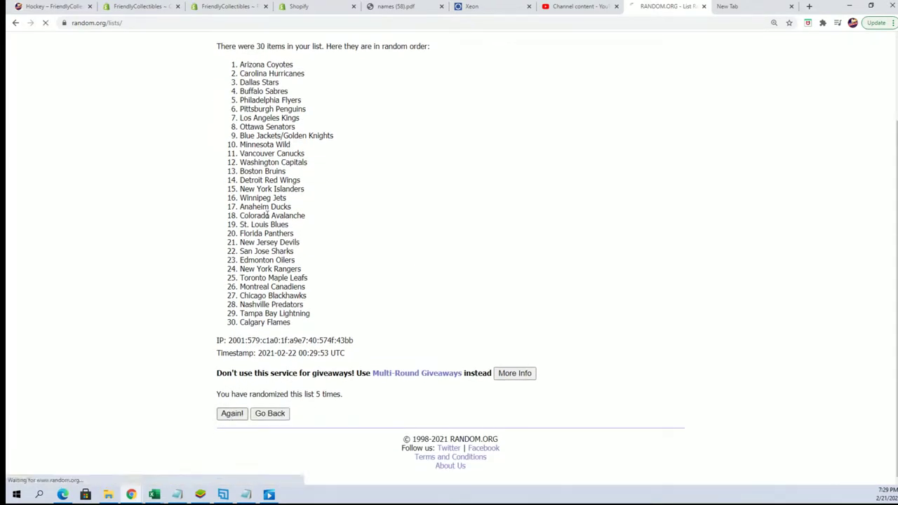
scroll(305, 315, "down", 2)
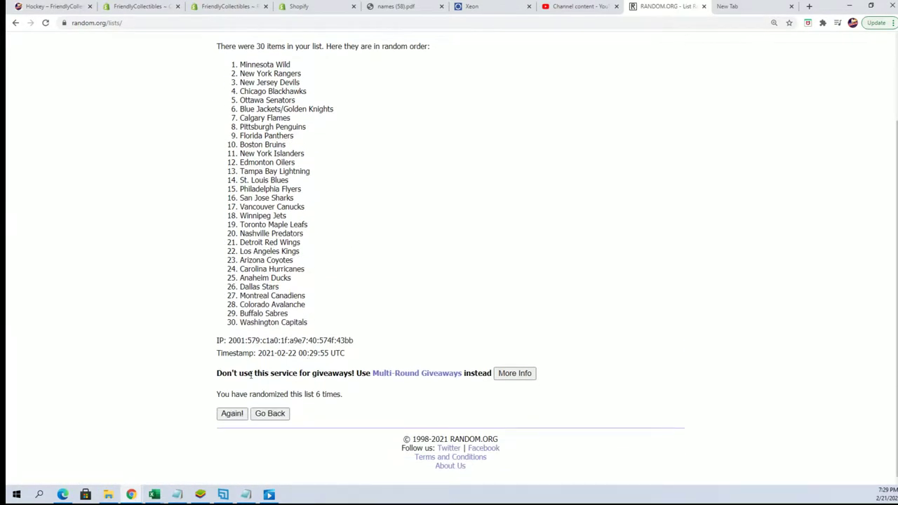
left_click(231, 413)
scroll(309, 305, "down", 1)
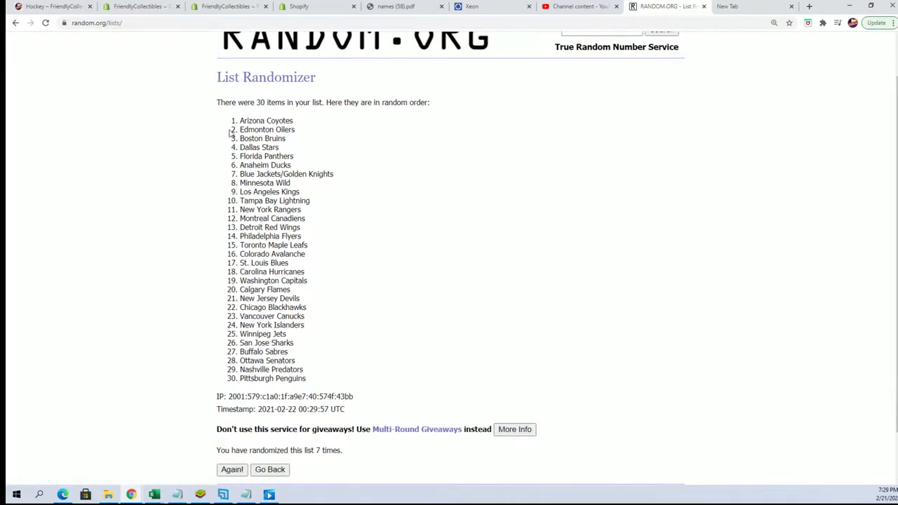
- Copy the 30 randomized teams, Arizona Coyotes through Pittsburgh Penguins, into the Alpha Hockey workbook in Excel as plain text starting at B2
left_click_drag(240, 120, 309, 380)
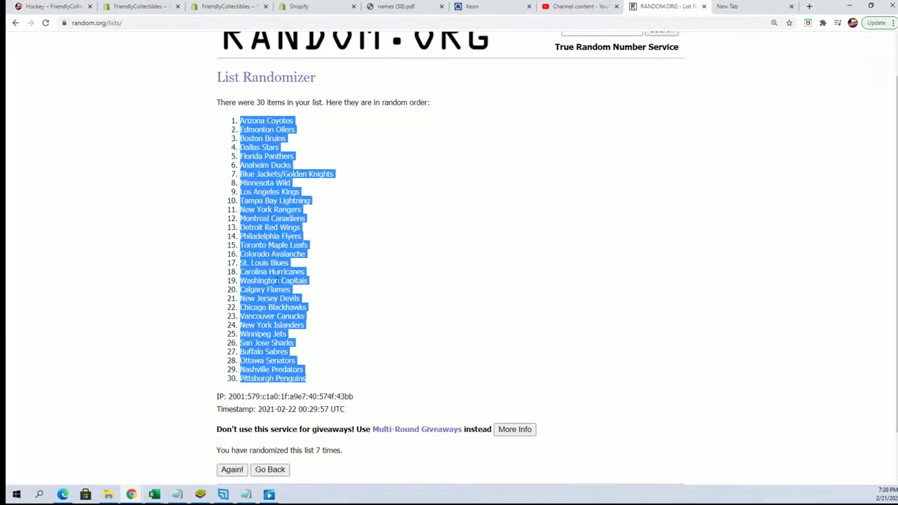
right_click(279, 278)
left_click(280, 273)
key("alt+Tab")
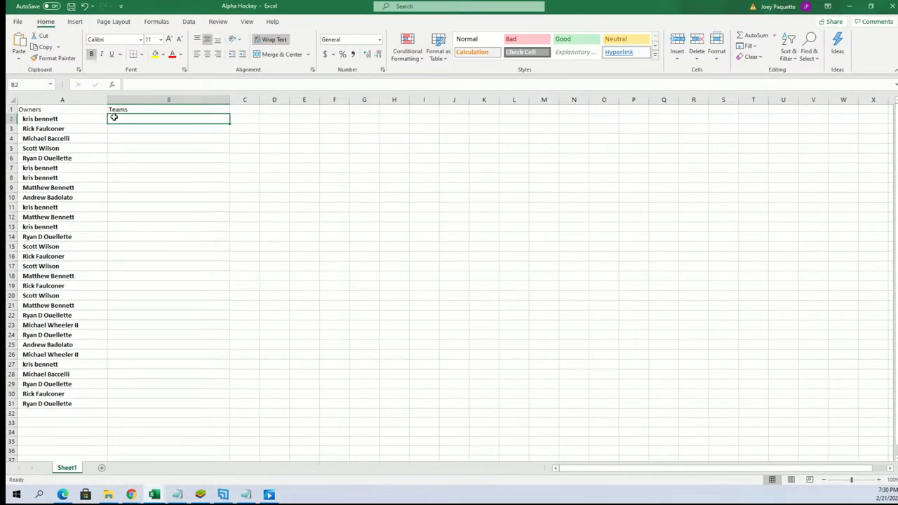
right_click(114, 117)
left_click(149, 177)
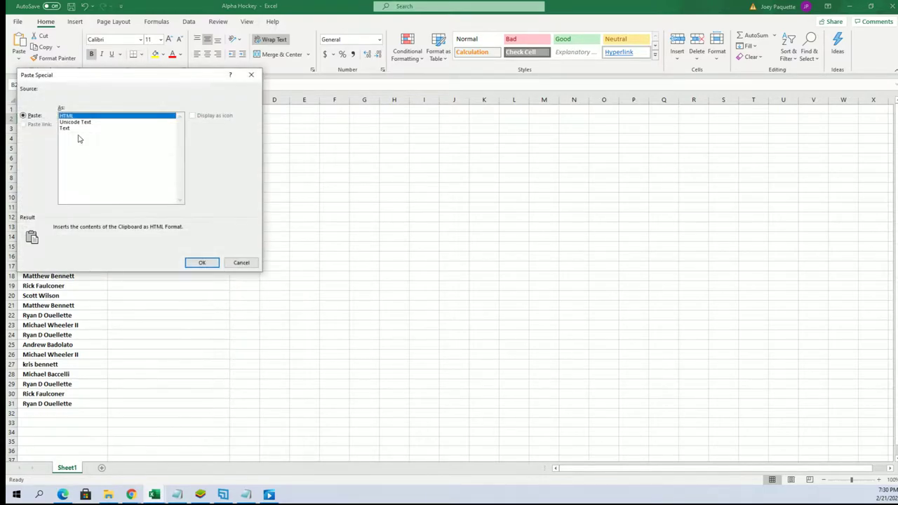
left_click(68, 129)
left_click(201, 263)
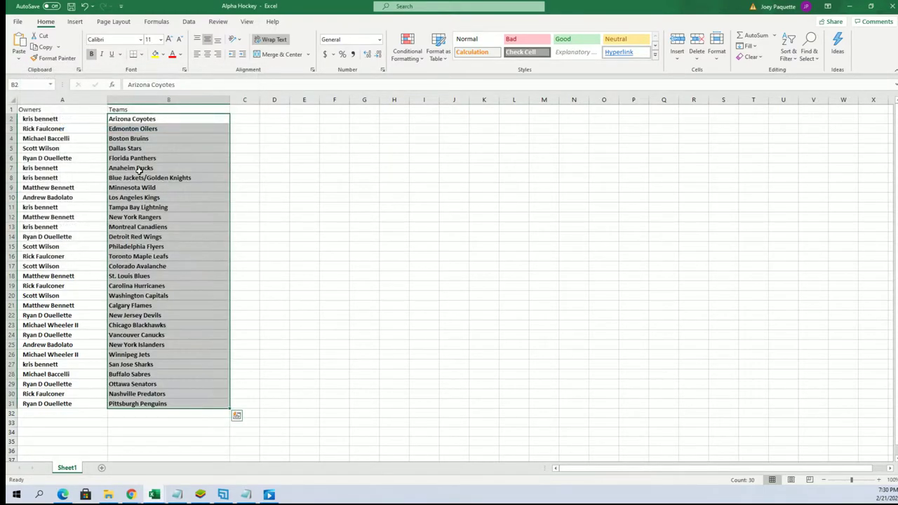
- Narrow the Owners column to fit the names closely and enlarge the sheet view to 110%
left_click(95, 102)
left_click_drag(106, 98, 82, 100)
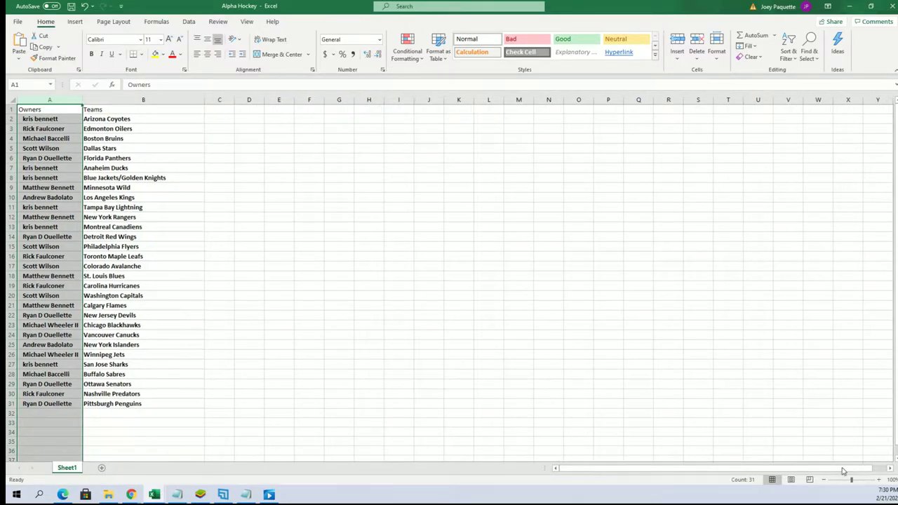
left_click(878, 480)
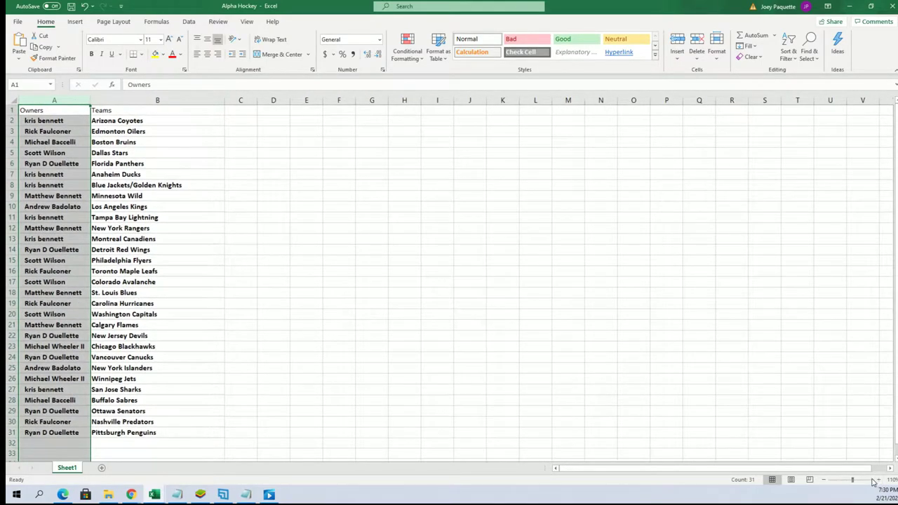
left_click_drag(117, 121, 103, 442)
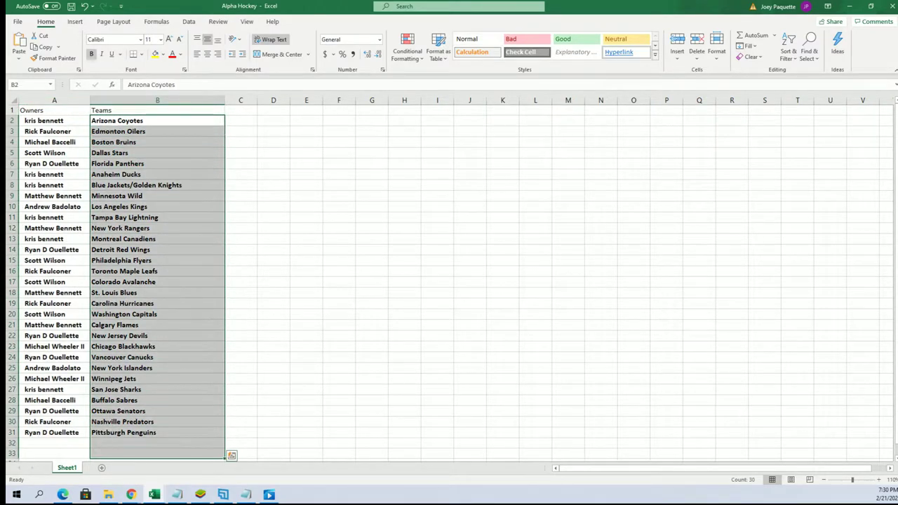
left_click(56, 433)
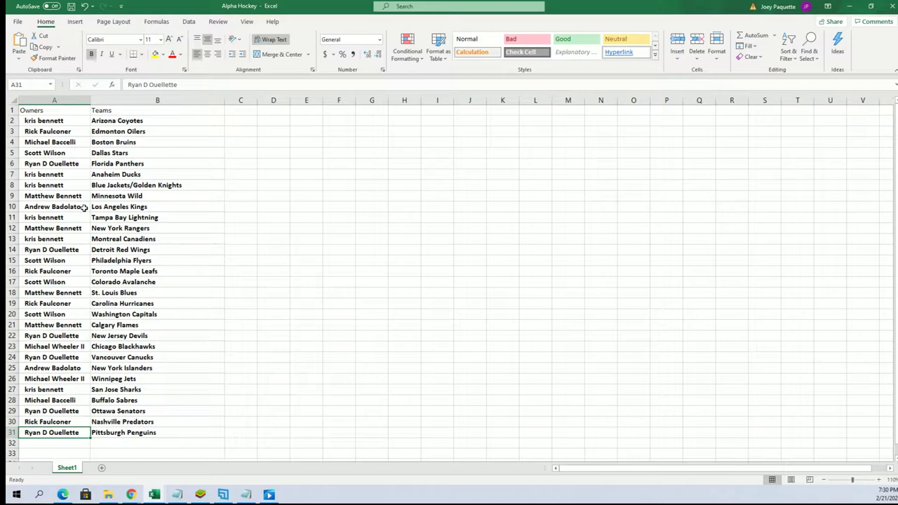
left_click(77, 229)
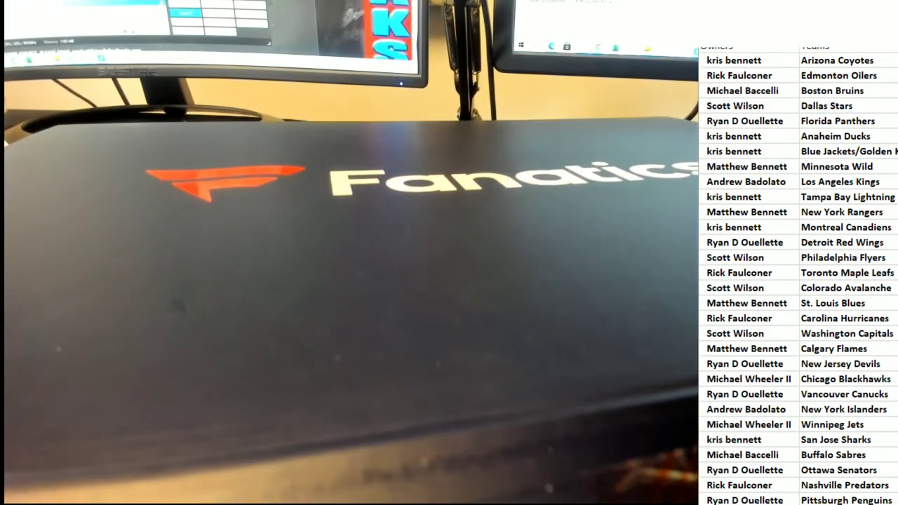
- Highlight the owner cell paired with New York Islanders in yellow
left_click(742, 408)
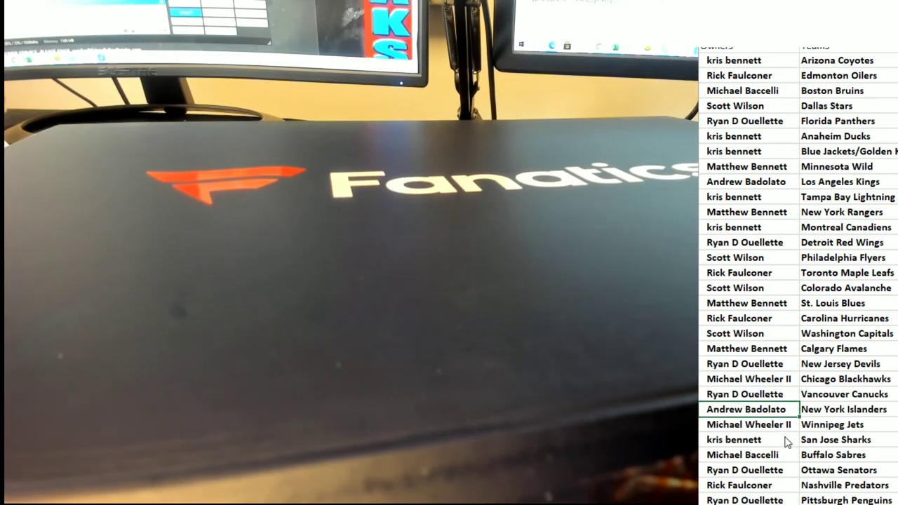
key("F4")
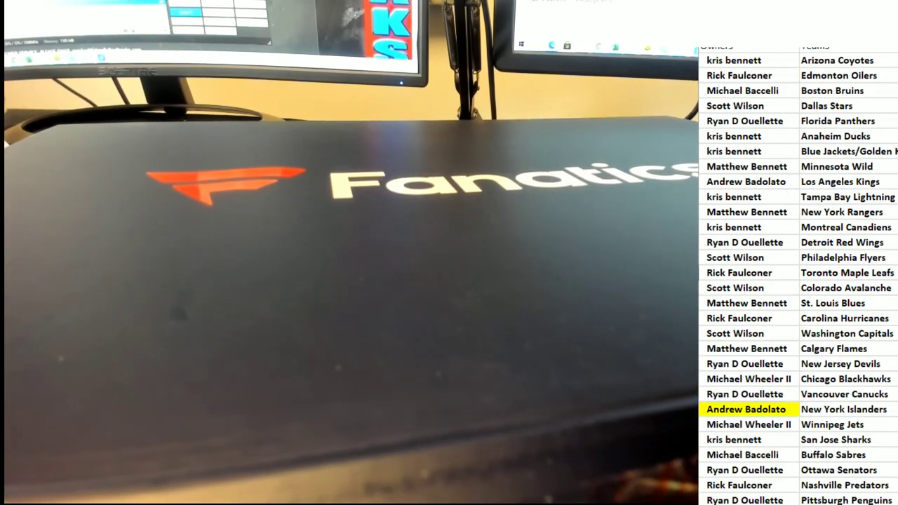